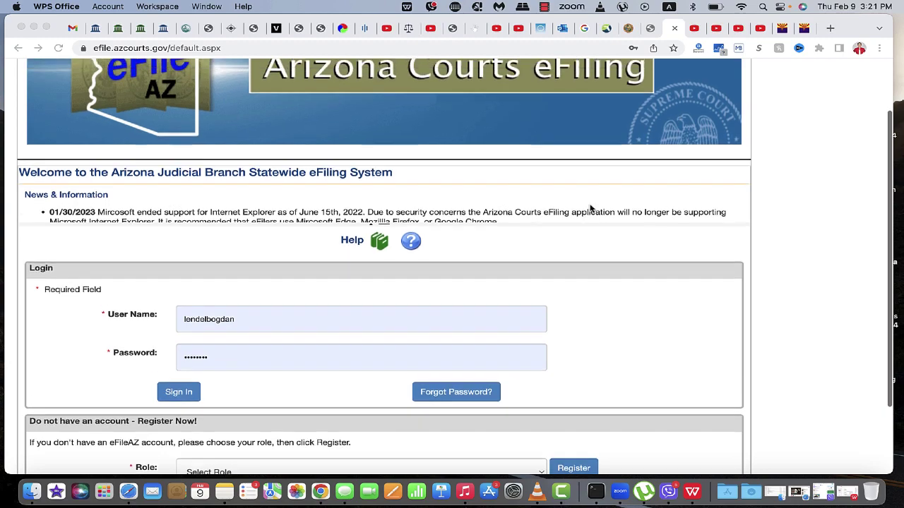
# Sign in to eFileAZ using the pre-filled user name and password.
pyautogui.scroll(-2, 591, 208)
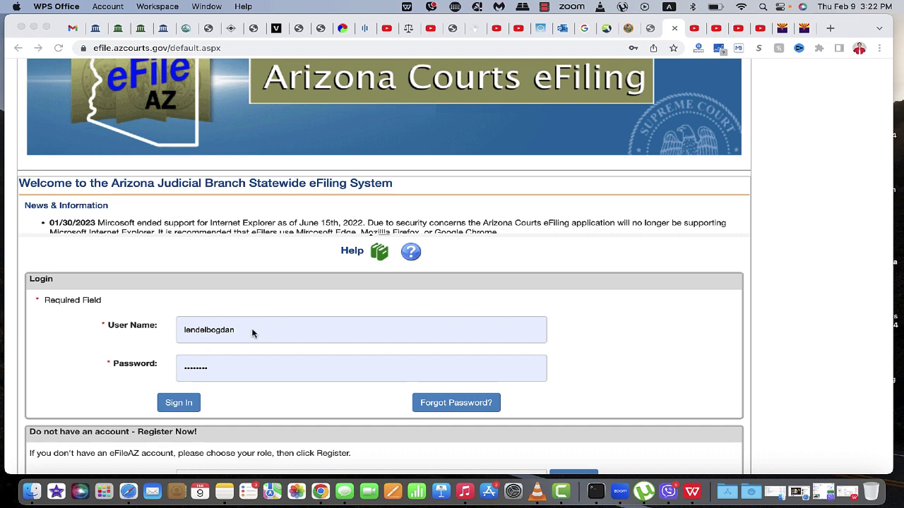
pyautogui.scroll(-2, 252, 333)
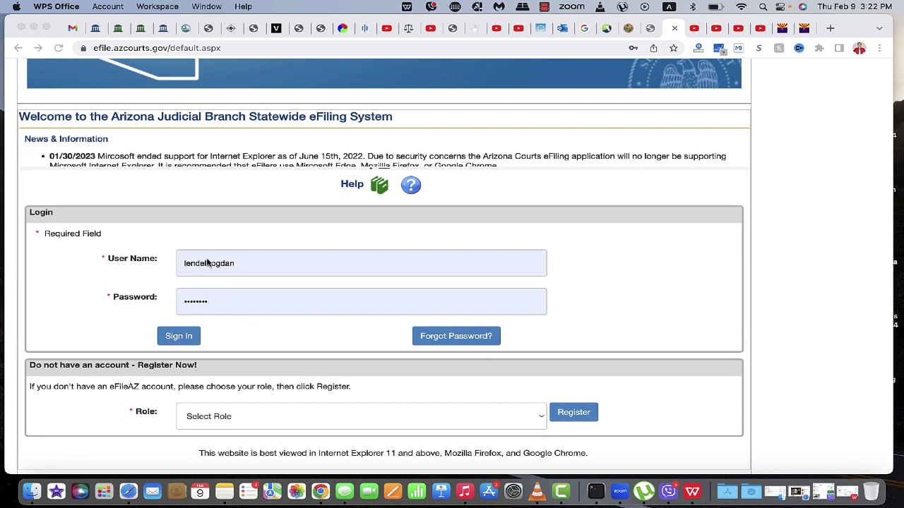
pyautogui.click(174, 338)
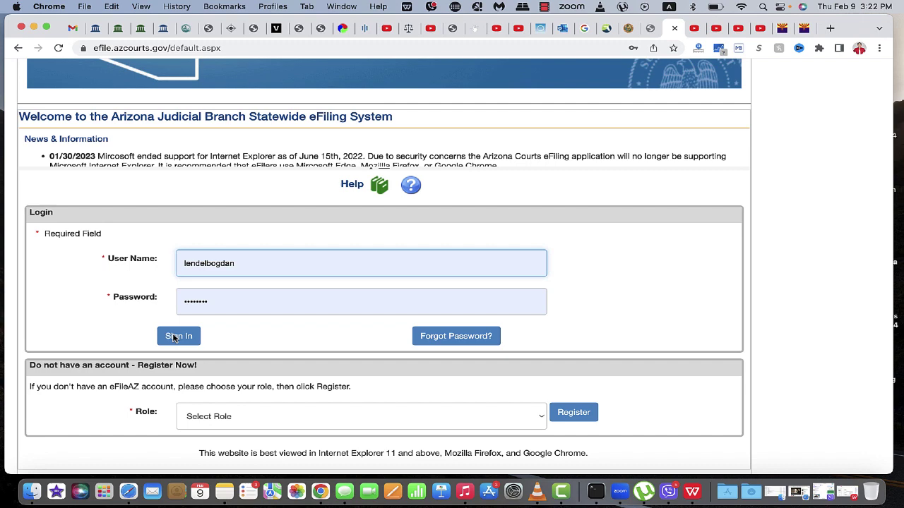
# Complete sign-in and choose to file into an existing Maricopa County Superior Court case.
pyautogui.click(174, 337)
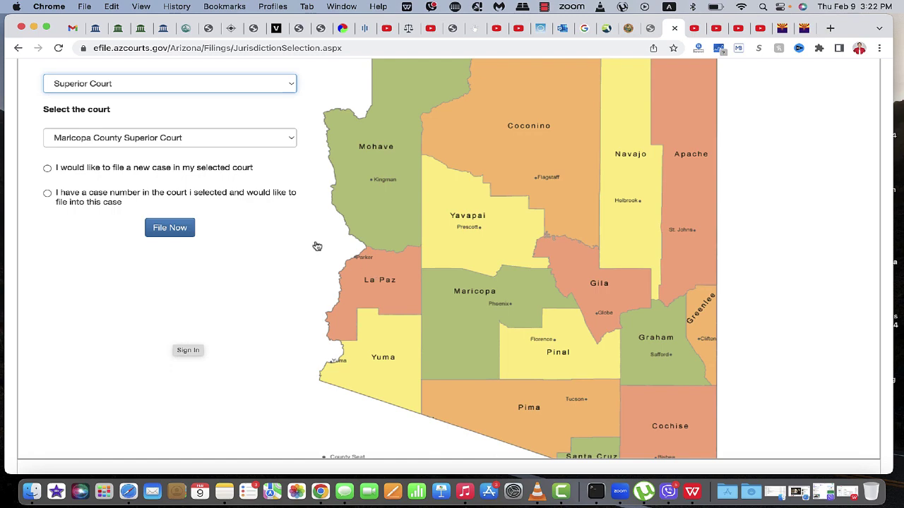
pyautogui.scroll(5, 498, 253)
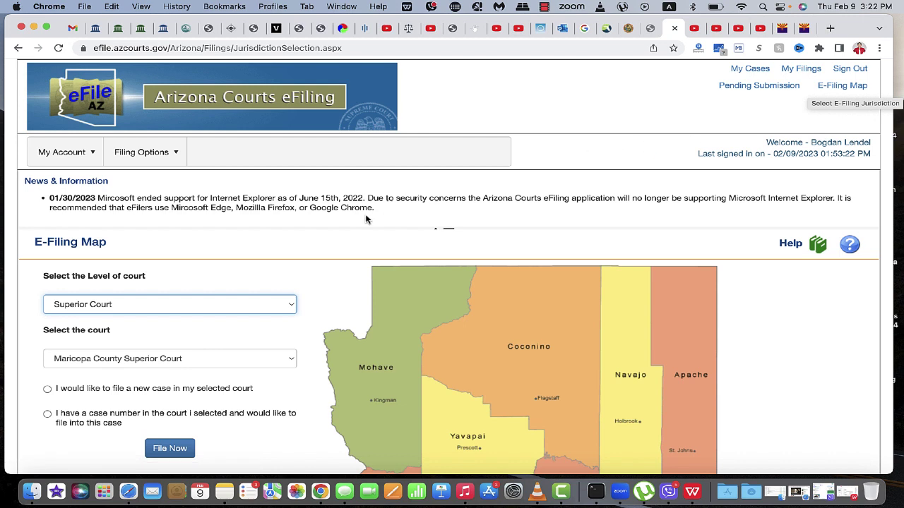
pyautogui.scroll(-1, 191, 266)
pyautogui.scroll(-1, 191, 267)
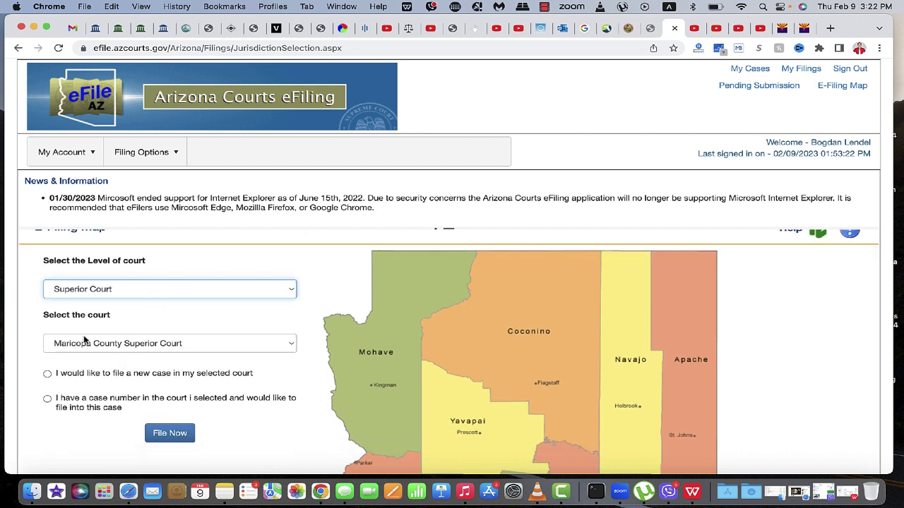
pyautogui.click(47, 400)
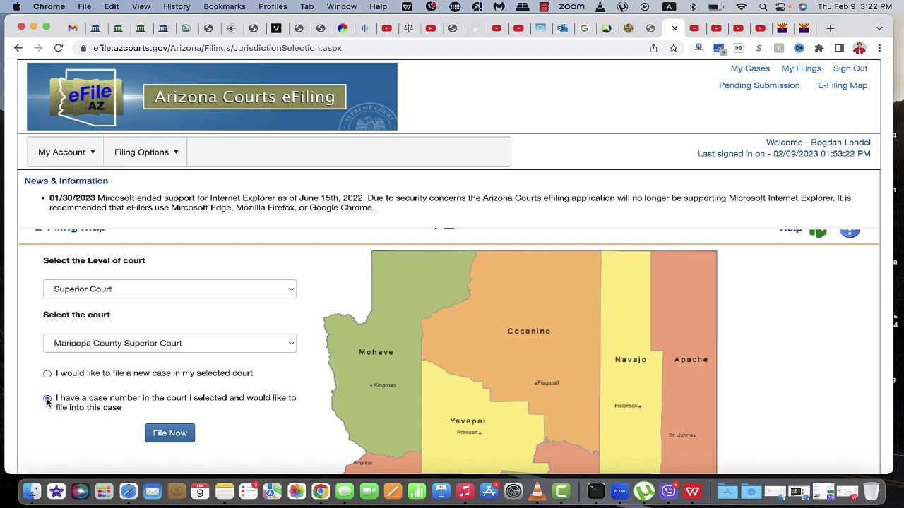
pyautogui.click(178, 437)
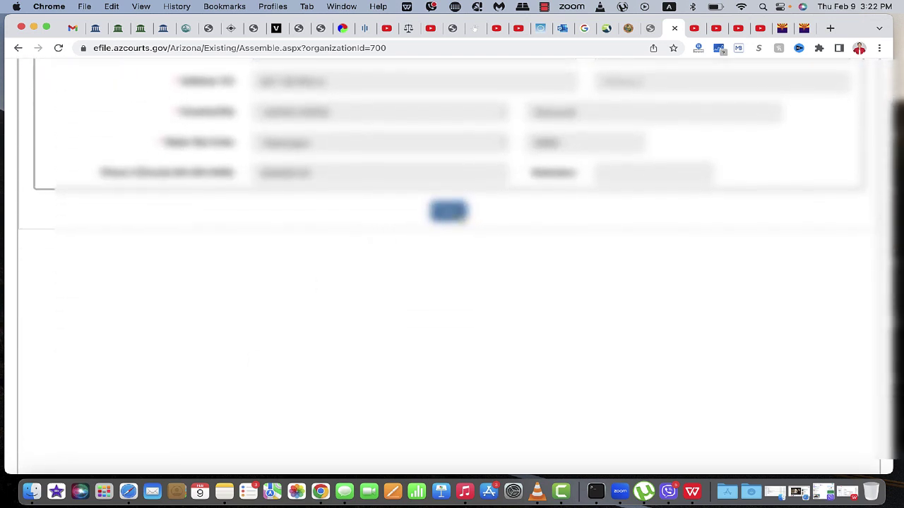
pyautogui.scroll(7, 385, 230)
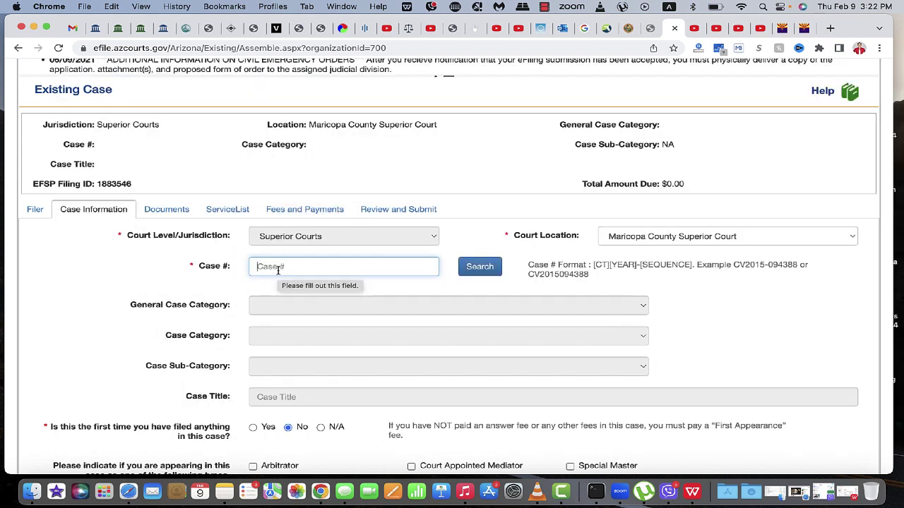
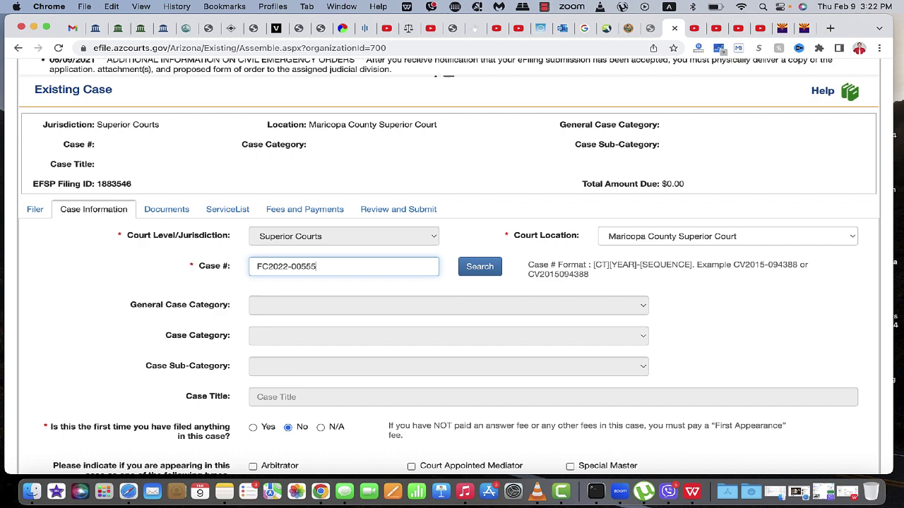
pyautogui.click(480, 266)
pyautogui.click(480, 266)
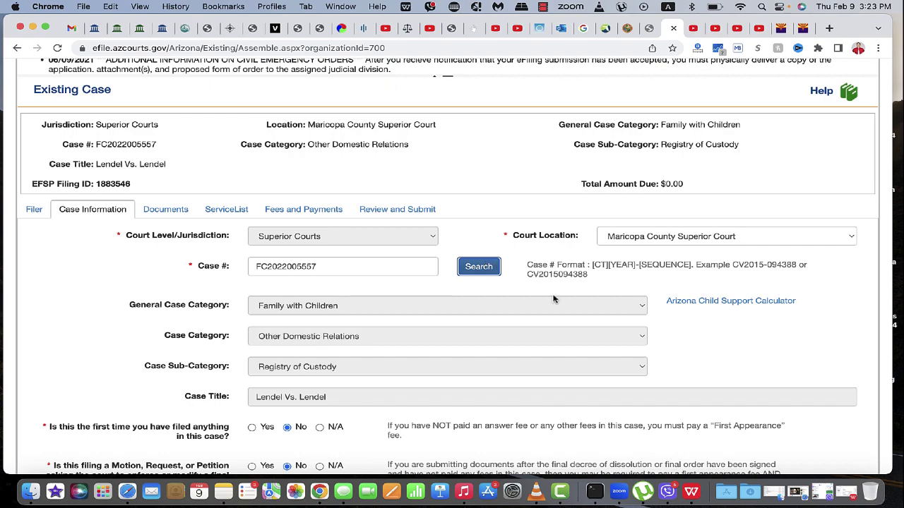
# Continue from the loaded custody case details to the Documents step.
pyautogui.scroll(-3, 553, 299)
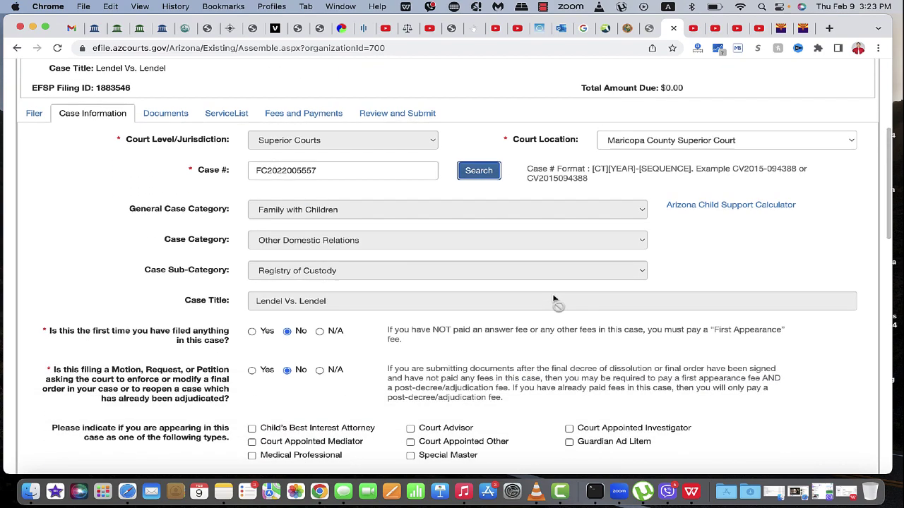
pyautogui.scroll(-5, 427, 293)
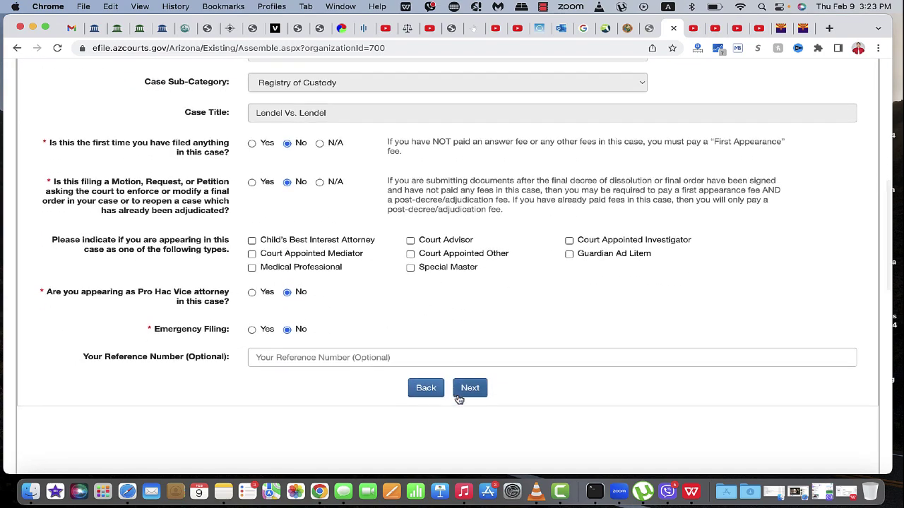
pyautogui.click(471, 389)
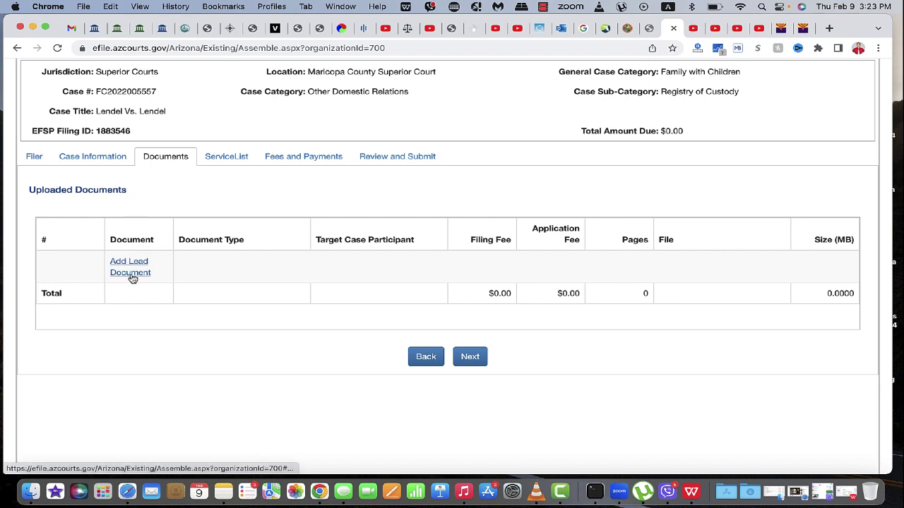
# Add a lead document with category Response and type Response/Answer, then begin choosing its file.
pyautogui.click(131, 275)
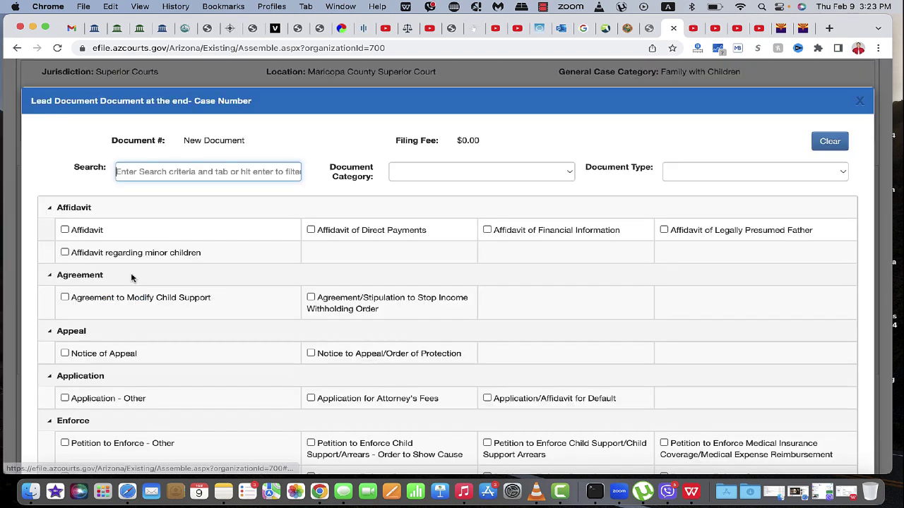
pyautogui.click(433, 177)
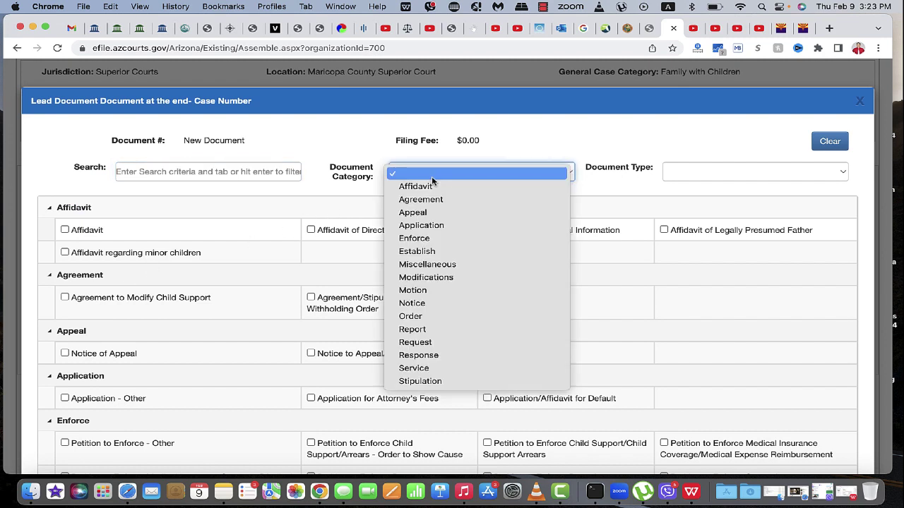
pyautogui.click(439, 355)
pyautogui.click(682, 175)
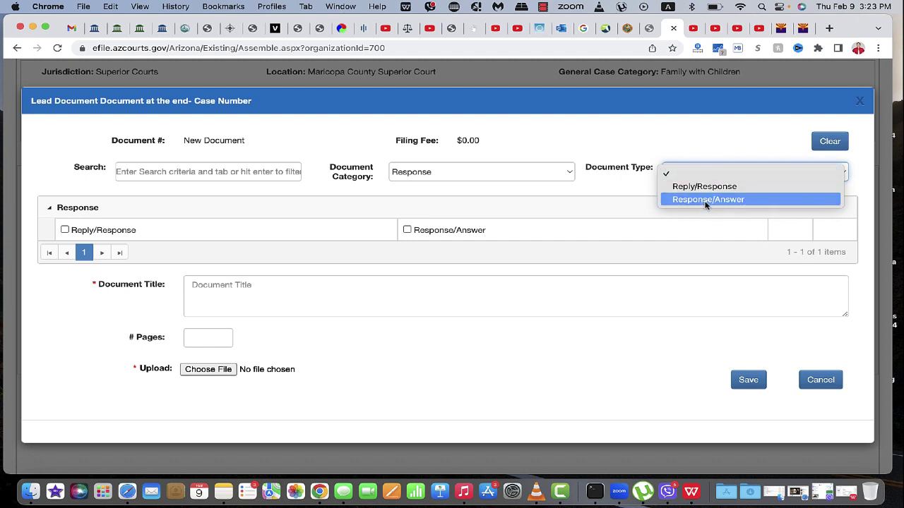
pyautogui.click(705, 200)
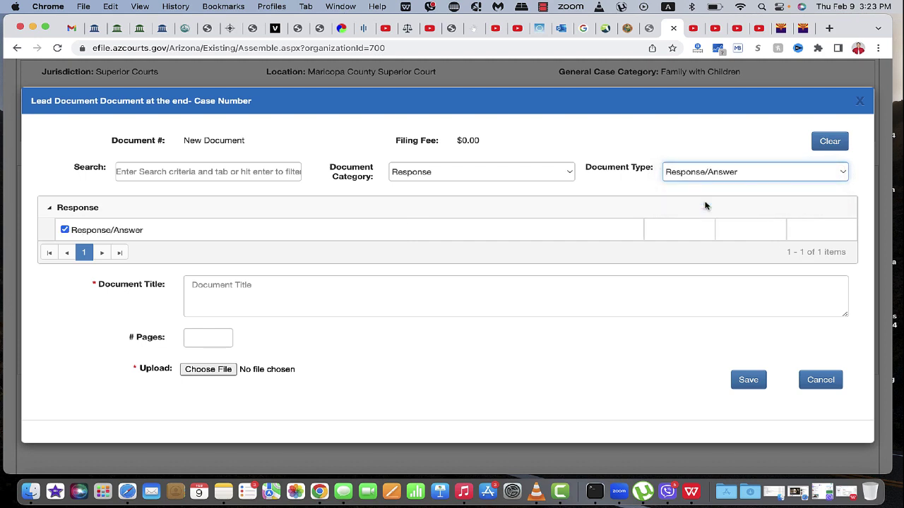
pyautogui.click(216, 370)
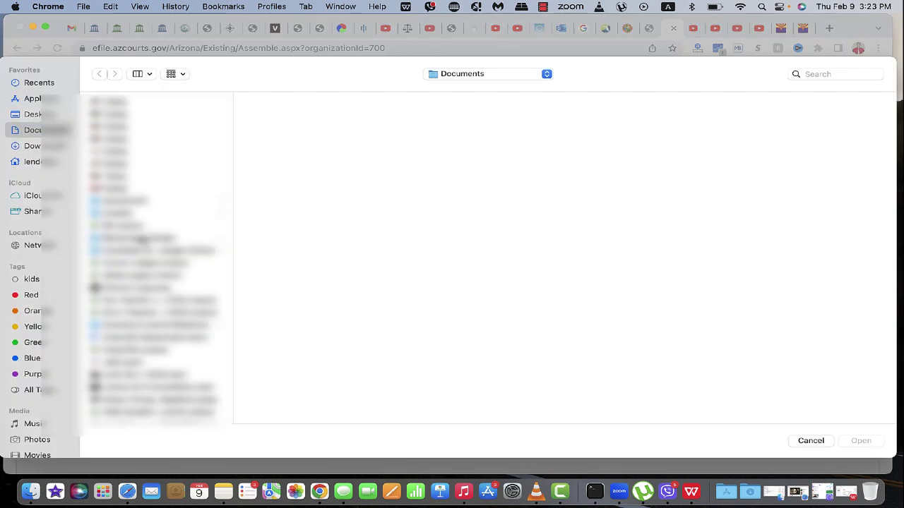
# Attach the petitioner's response PDF from Documents to the lead document.
pyautogui.scroll(-10, 181, 318)
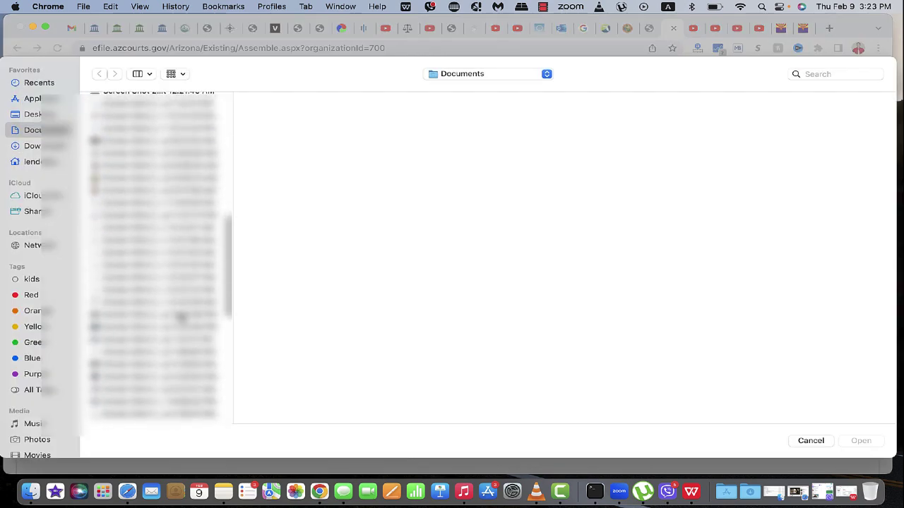
pyautogui.scroll(10, 182, 317)
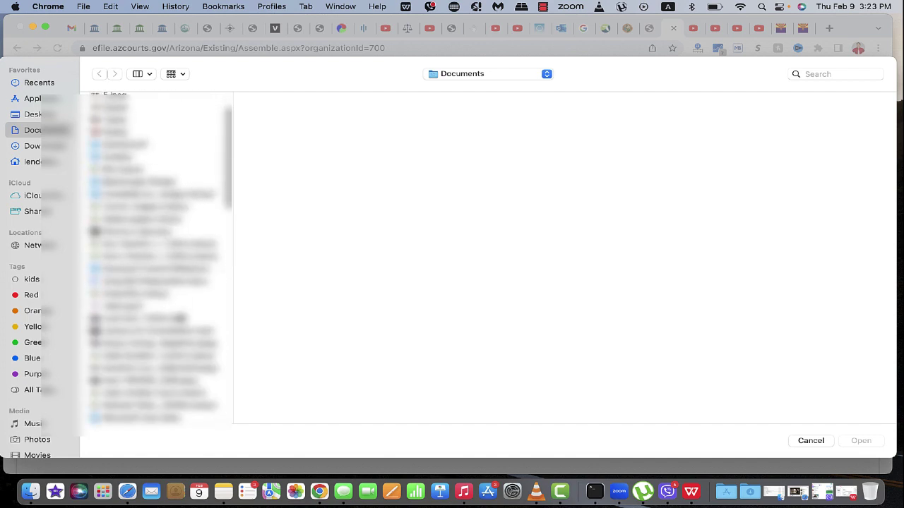
pyautogui.scroll(-3, 182, 318)
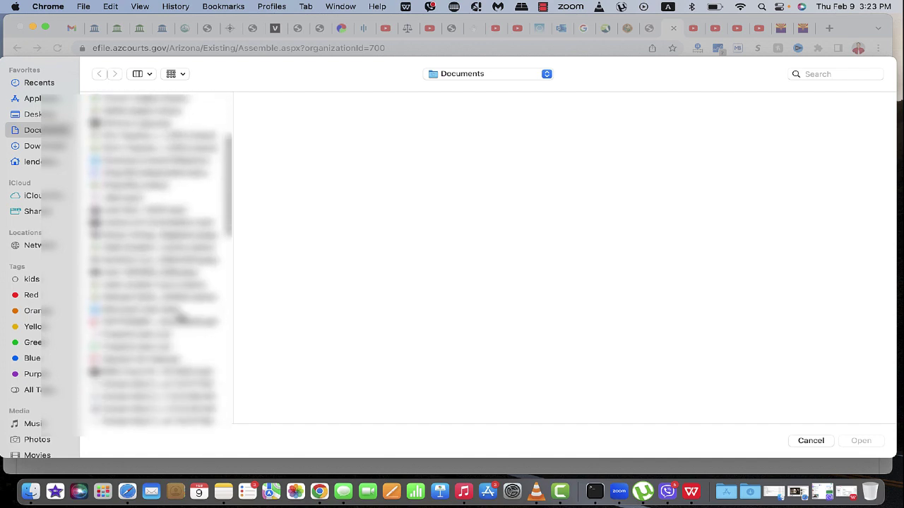
pyautogui.click(174, 321)
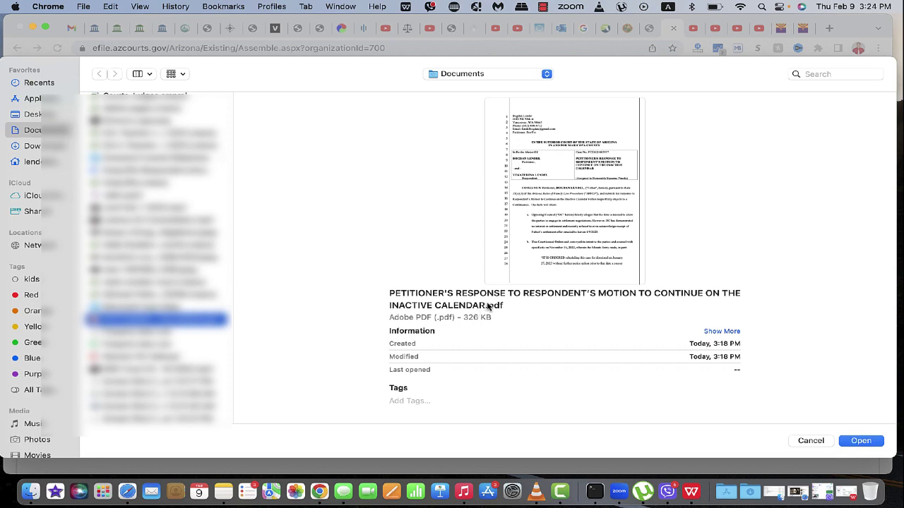
pyautogui.click(867, 442)
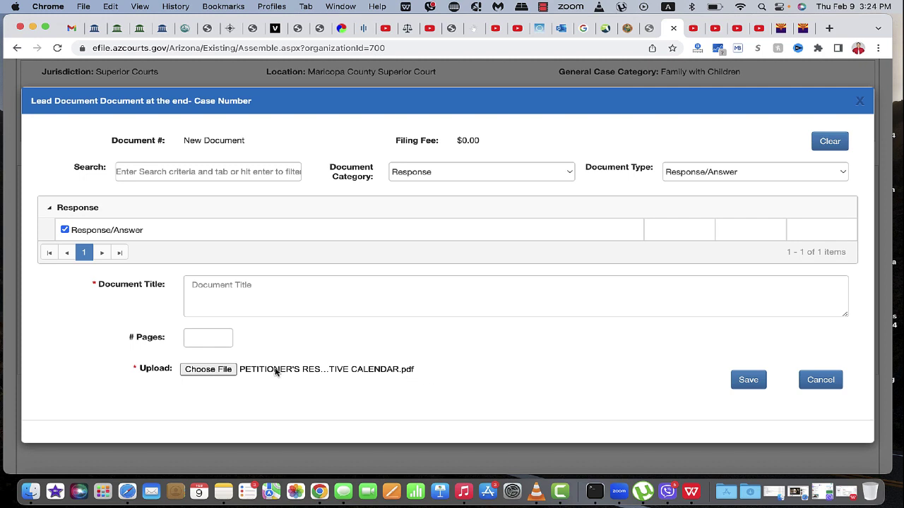
pyautogui.click(258, 293)
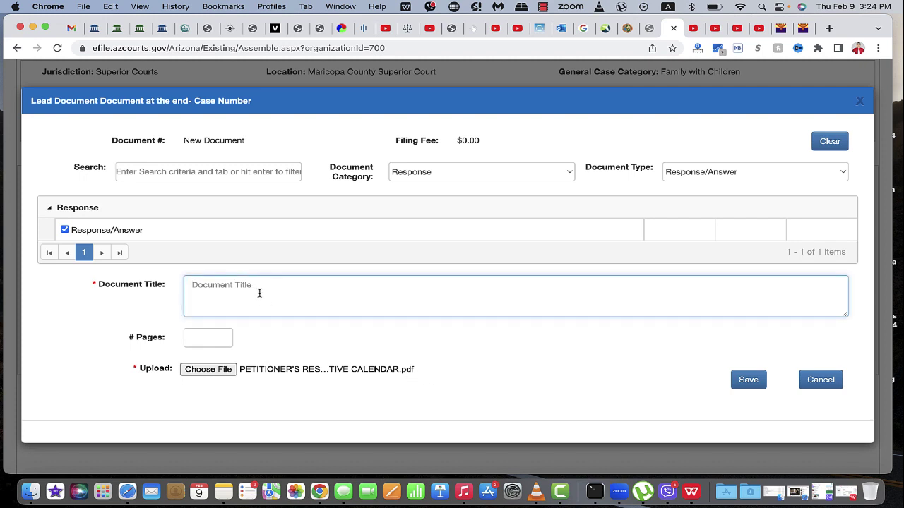
# Title the document 'Petitioner's Response To Respondent's Motion To Continue On The Inactive Calendar' and save it.
pyautogui.write('Pe')
pyautogui.write('tition')
pyautogui.write('ers')
pyautogui.press('BackSpace')
pyautogui.write("'s Response To Respondent's")
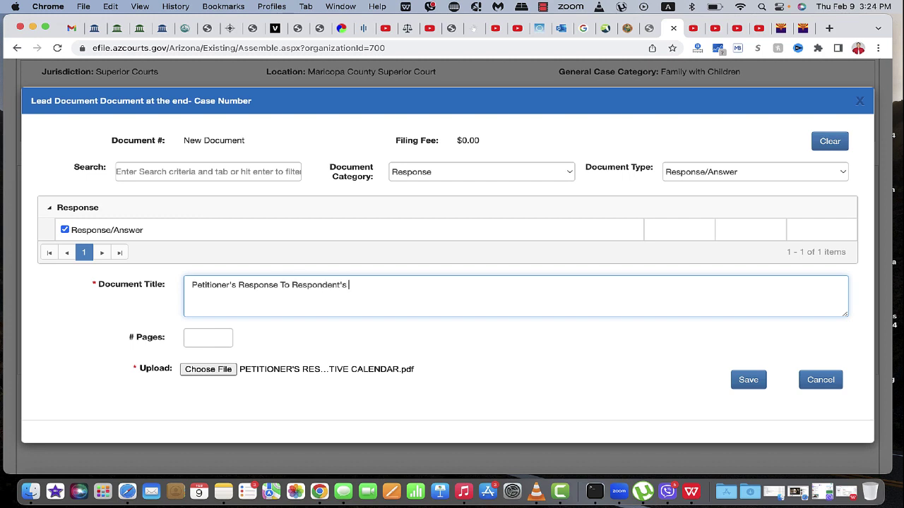
pyautogui.write(' Motion To Countinue')
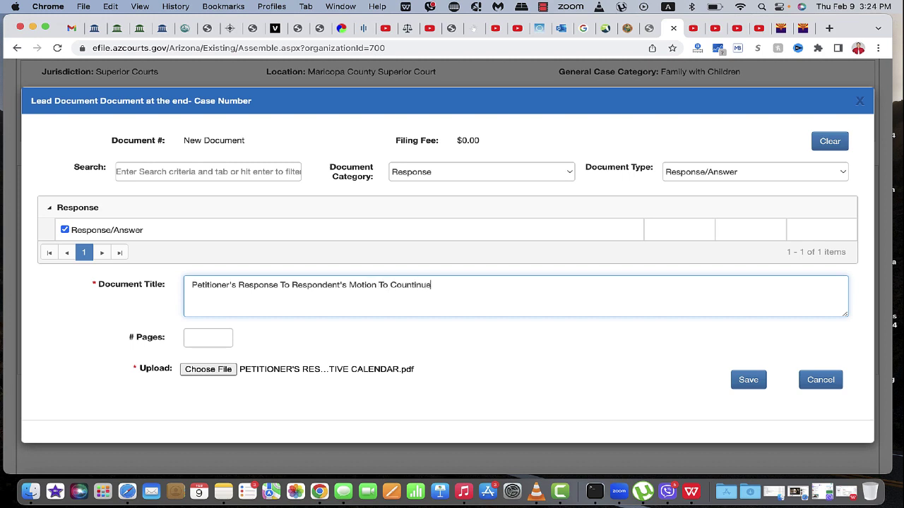
pyautogui.write(' ON')
pyautogui.press('BackSpace')
pyautogui.write('n The ')
pyautogui.write('Inav')
pyautogui.write('ctive C')
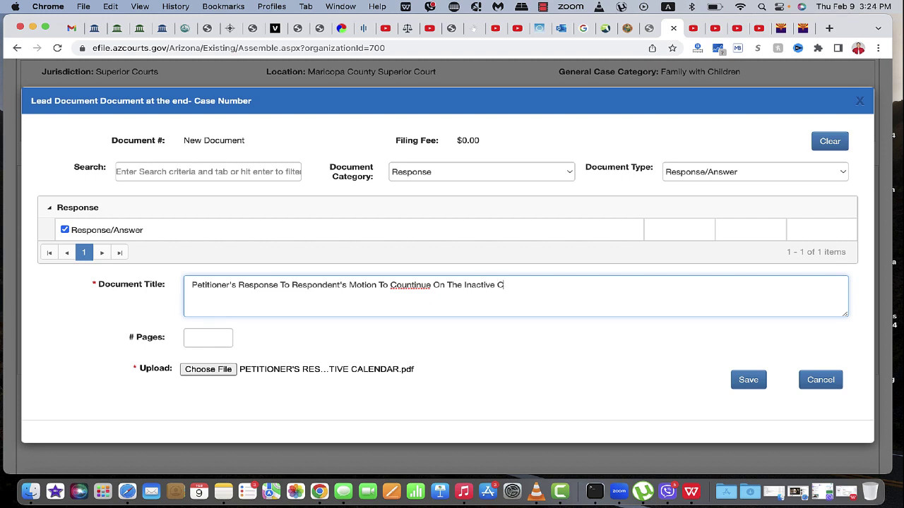
pyautogui.write('alendar')
pyautogui.click(405, 288)
pyautogui.press('BackSpace')
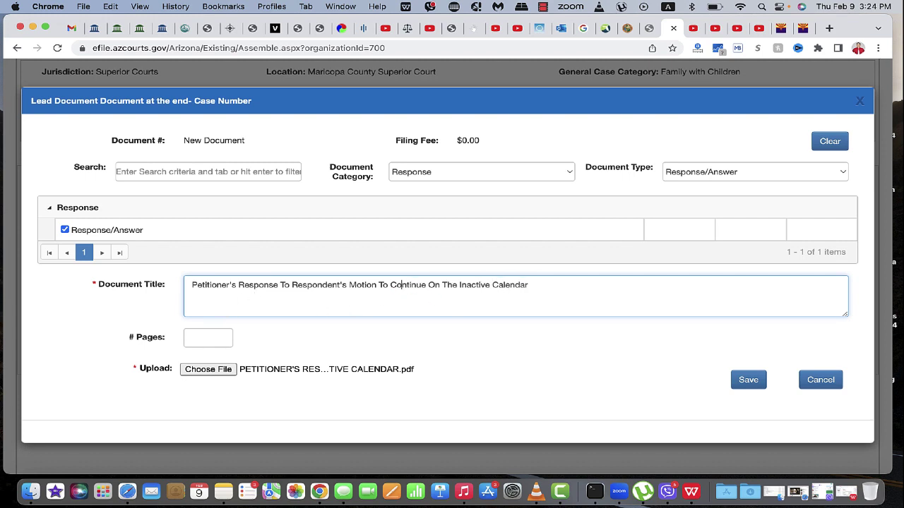
pyautogui.click(748, 381)
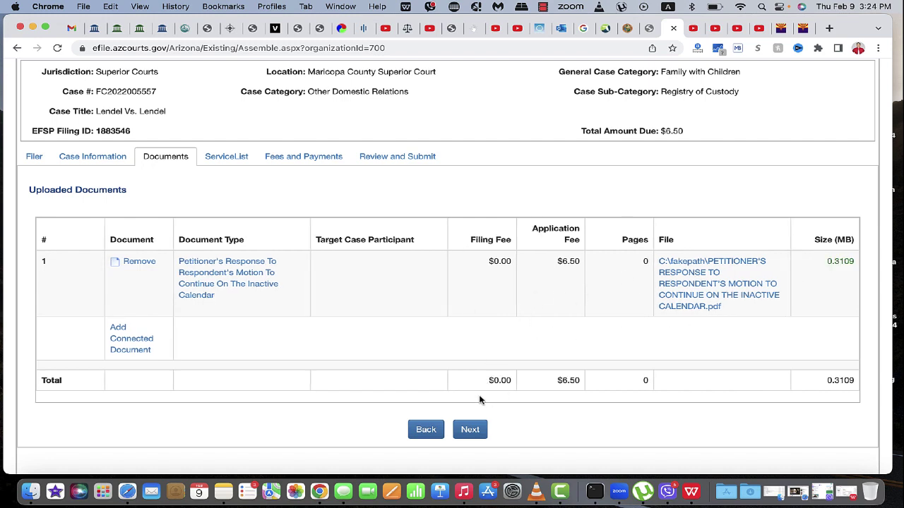
# Advance to the Service List step showing three electronic service recipients.
pyautogui.click(472, 430)
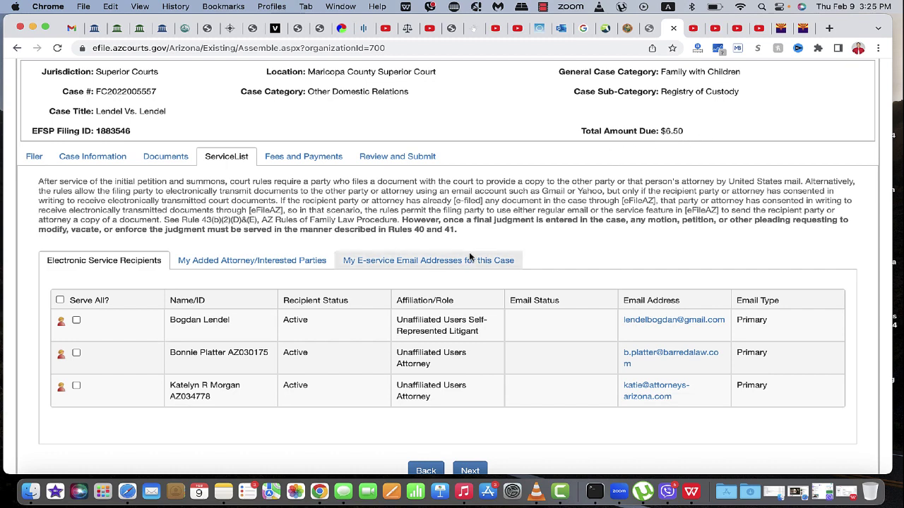
pyautogui.scroll(-2, 486, 385)
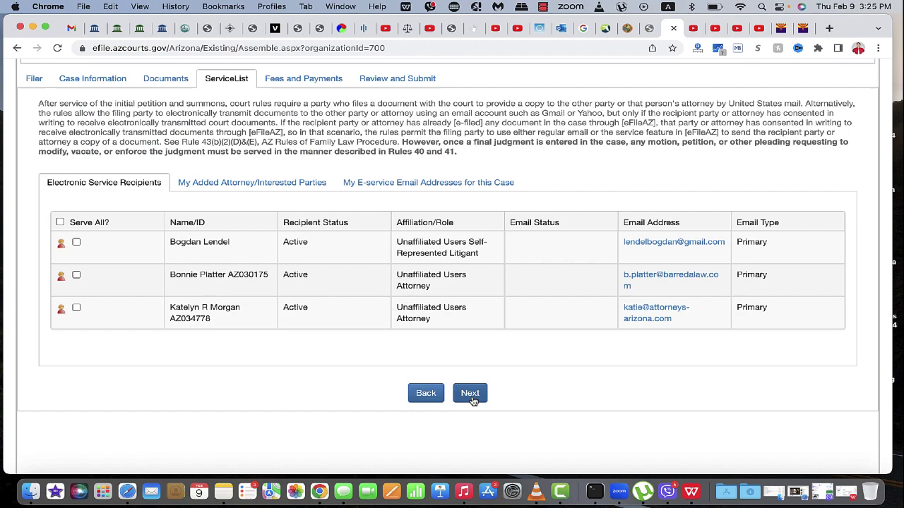
# Select option A, electronic payment, for the $6.50 filing fee.
pyautogui.click(471, 397)
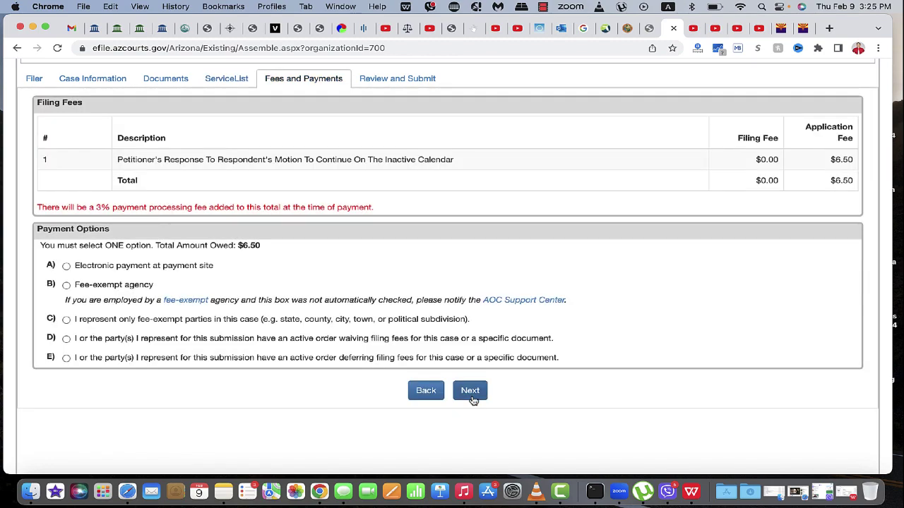
pyautogui.scroll(4, 474, 396)
pyautogui.click(66, 417)
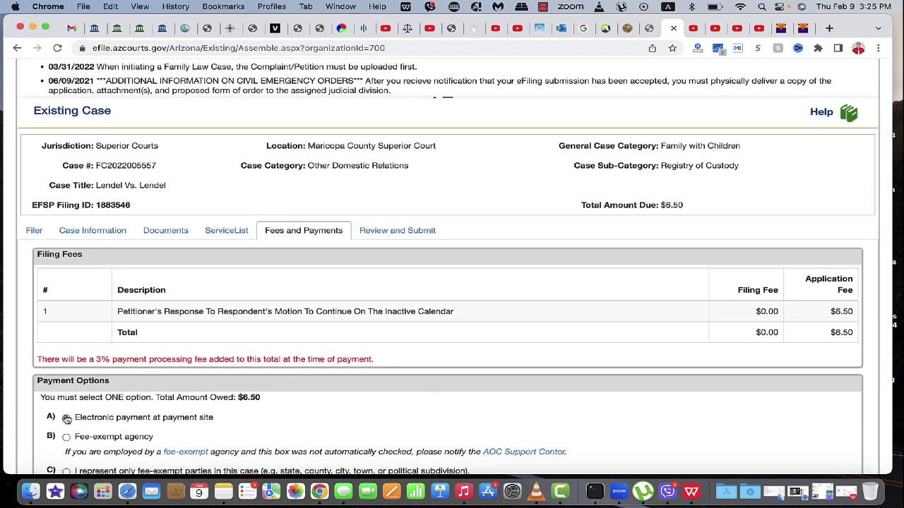
pyautogui.scroll(-4, 381, 370)
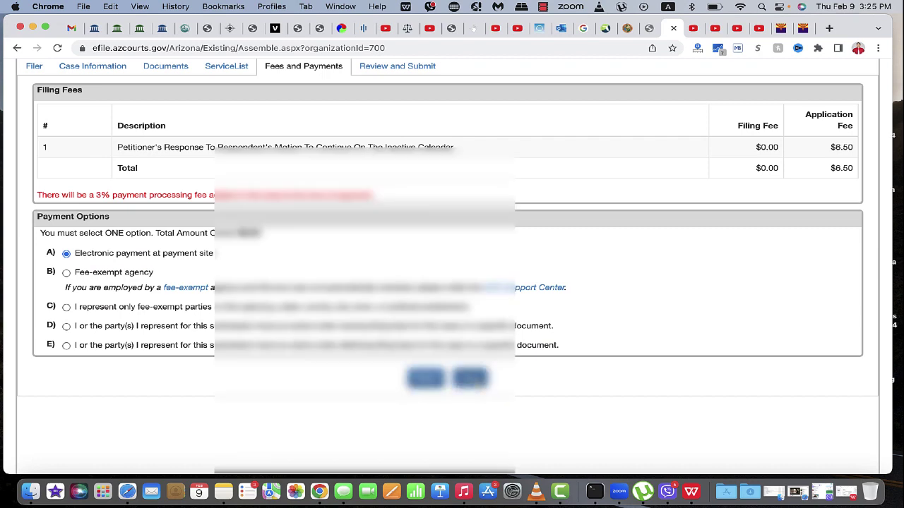
# Pass Review and Submit and continue to the ncourt.com payment site.
pyautogui.click(471, 380)
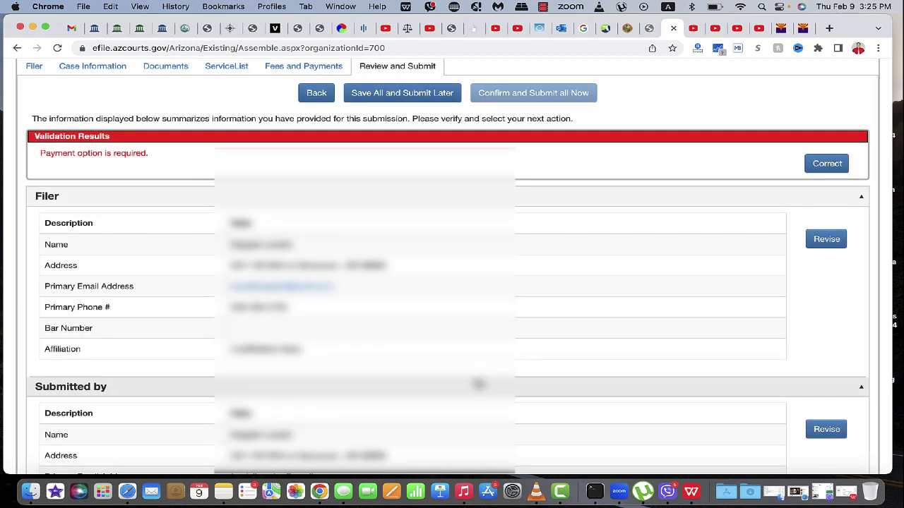
pyautogui.scroll(4, 478, 383)
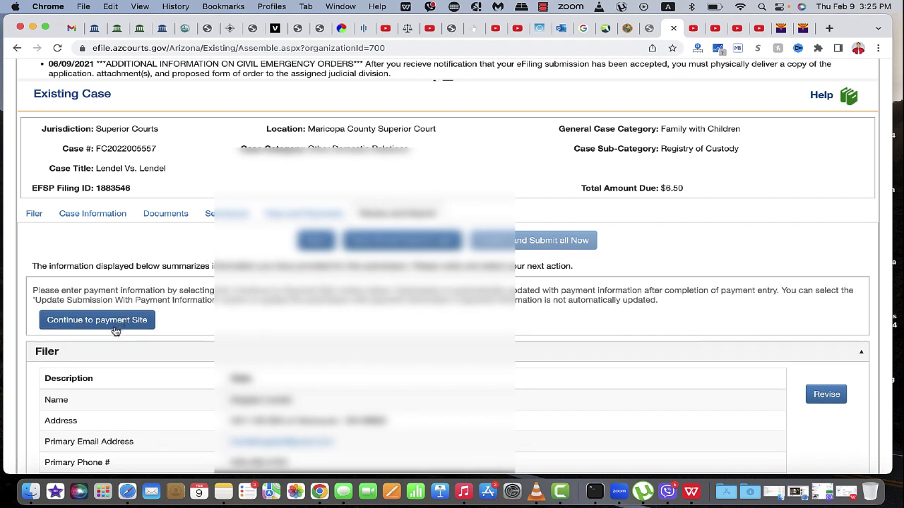
pyautogui.click(114, 322)
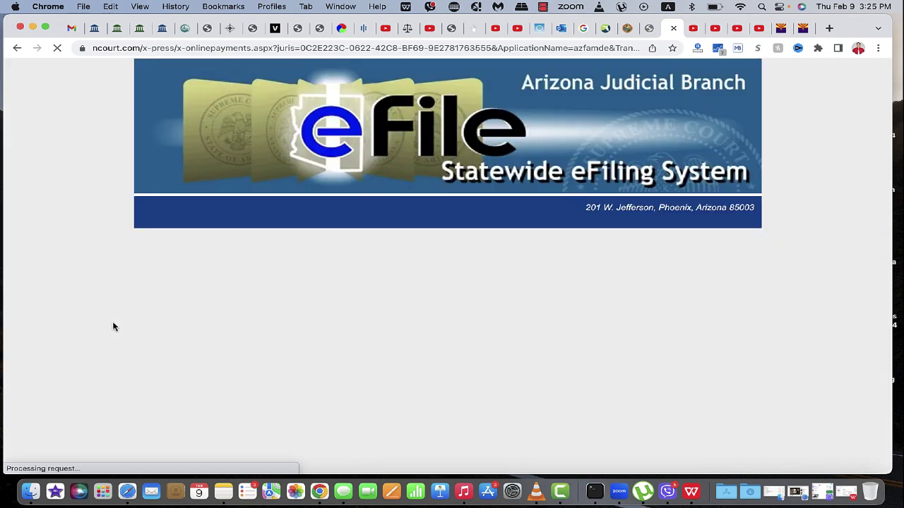
# Pay the $6.70 total on ncourt.com with a saved VISA card.
pyautogui.scroll(-2, 223, 344)
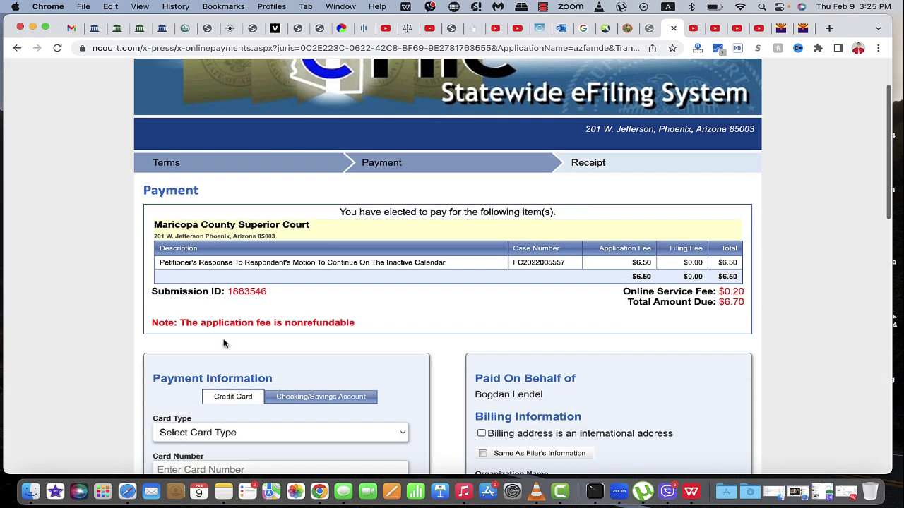
pyautogui.scroll(-1, 223, 343)
pyautogui.click(232, 399)
pyautogui.click(228, 412)
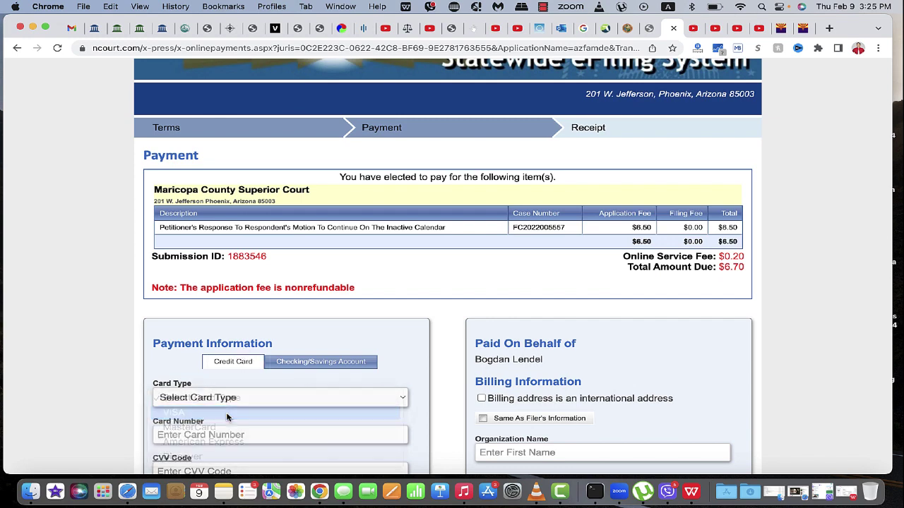
pyautogui.scroll(-2, 157, 396)
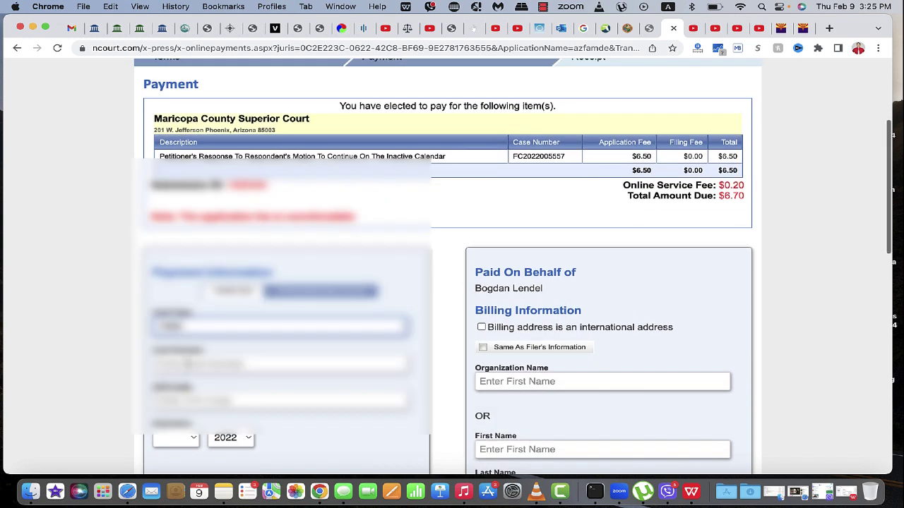
pyautogui.click(185, 364)
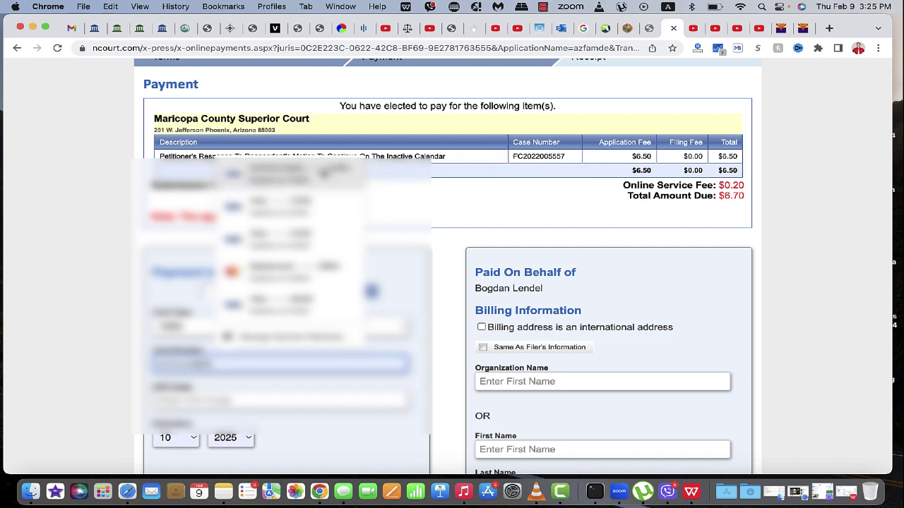
pyautogui.click(324, 178)
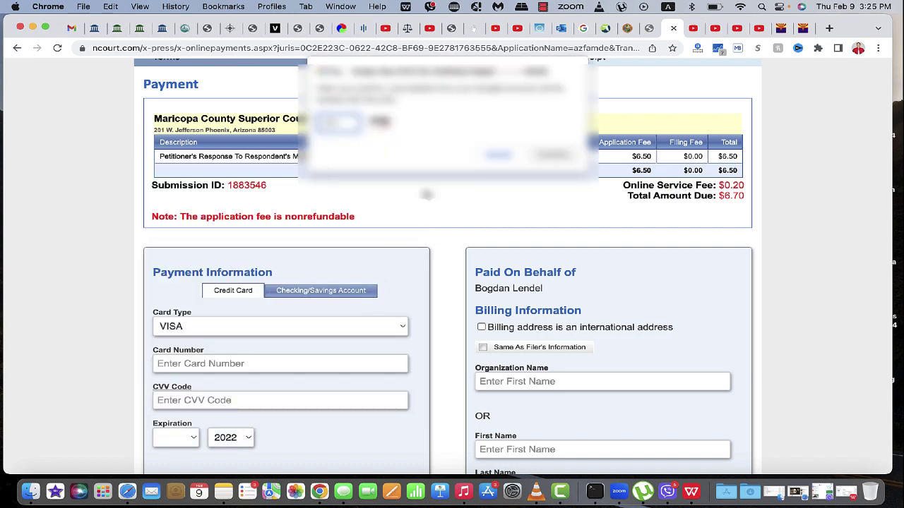
pyautogui.click(554, 155)
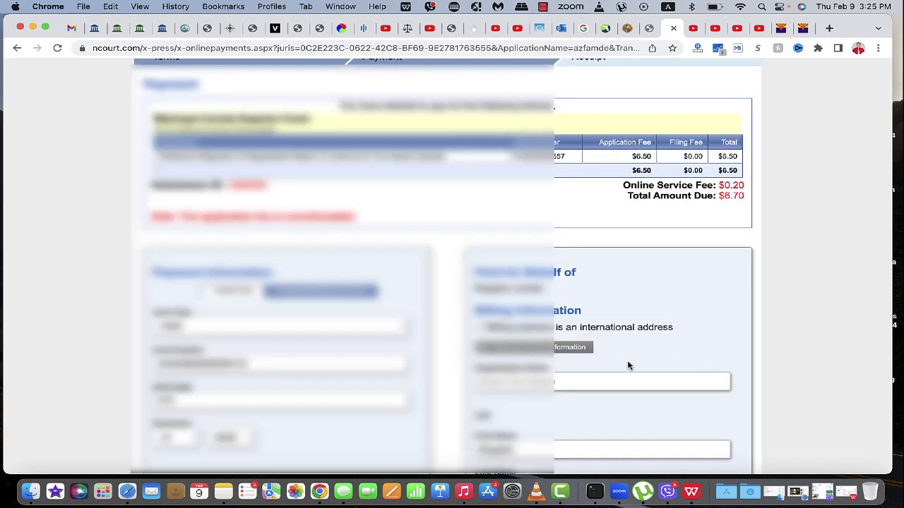
pyautogui.scroll(-10, 734, 348)
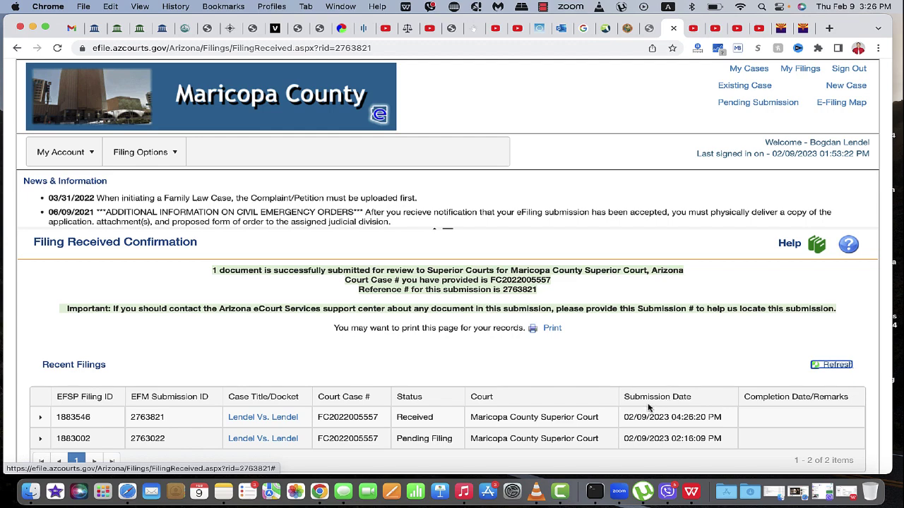
# Scroll the Filing Received Confirmation page down to the Recent Filings table.
pyautogui.scroll(-2, 589, 371)
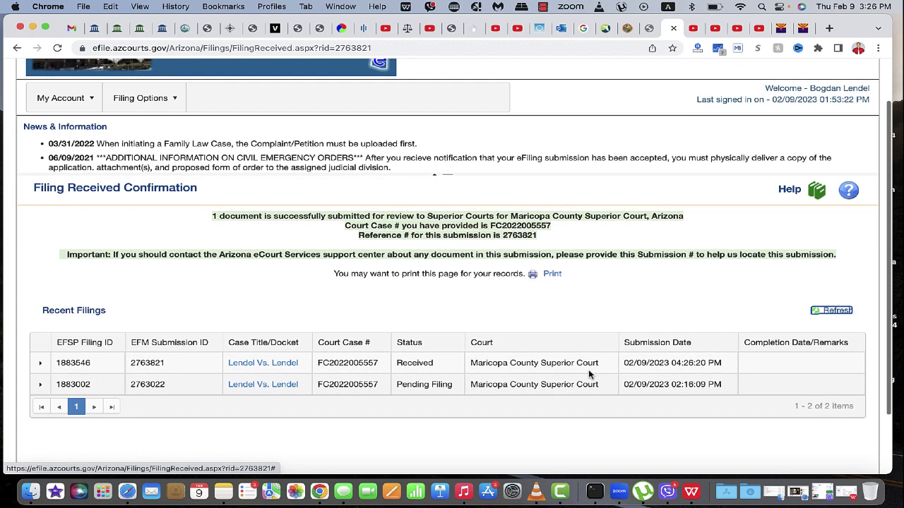
# Print the Filing Received Confirmation page with the destination set to Save as PDF.
pyautogui.click(553, 276)
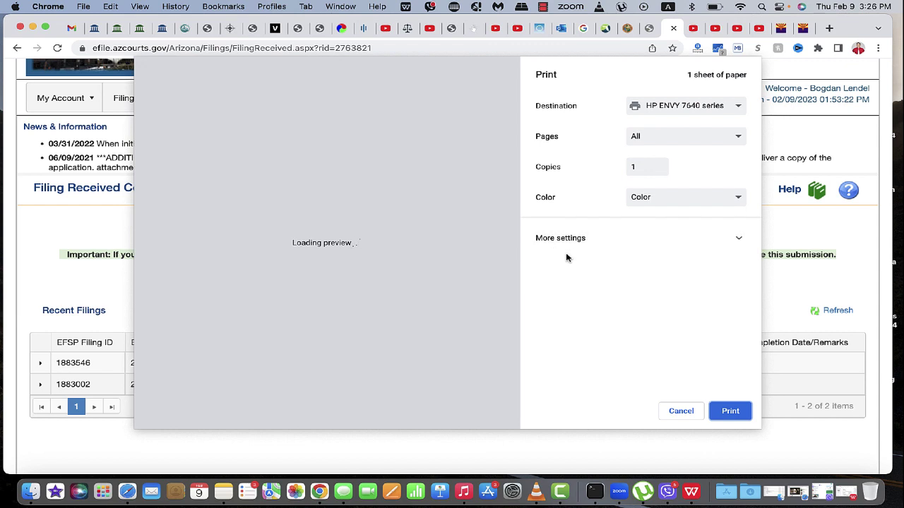
pyautogui.click(678, 107)
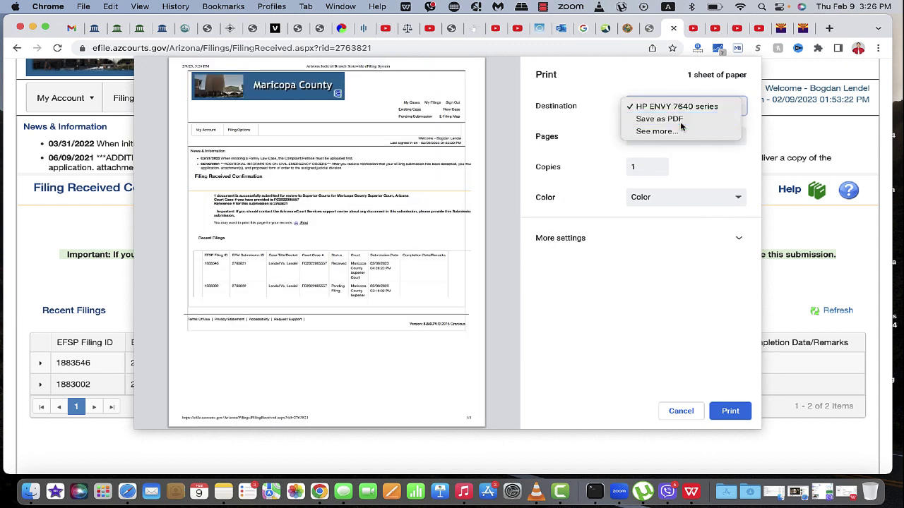
pyautogui.click(681, 122)
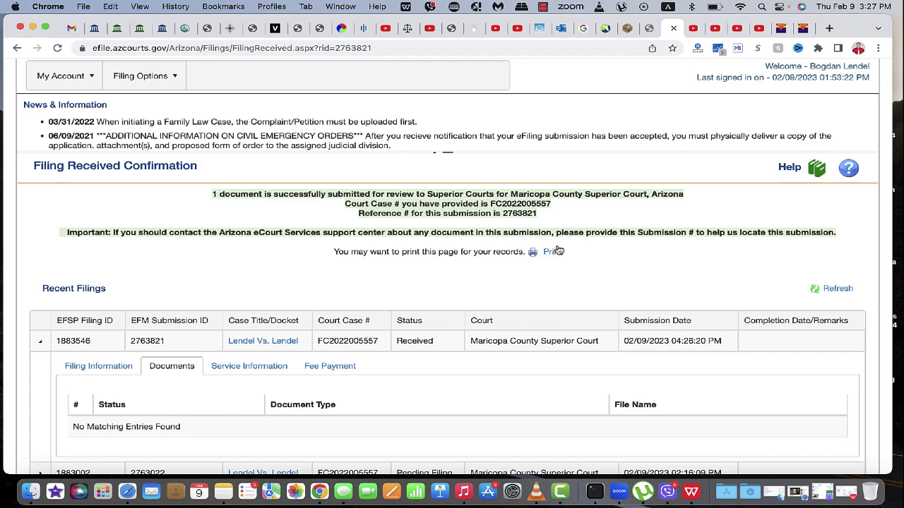
pyautogui.scroll(3, 381, 253)
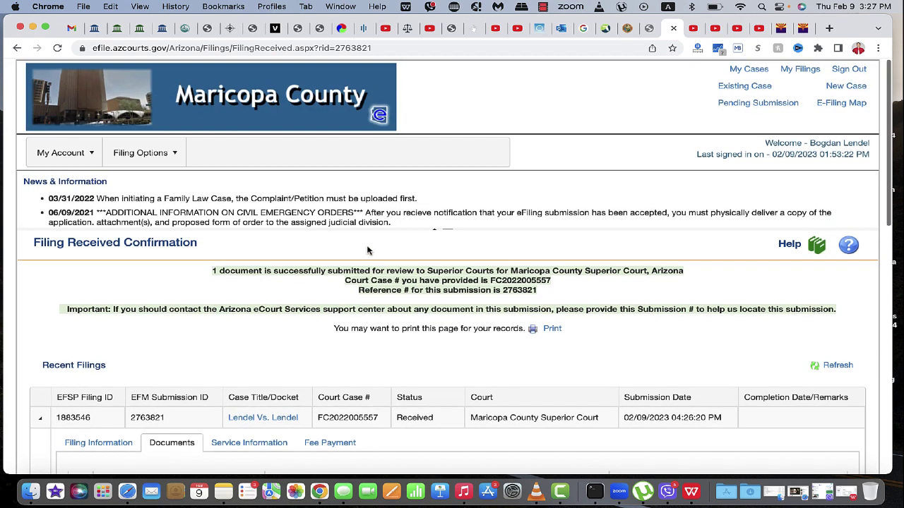